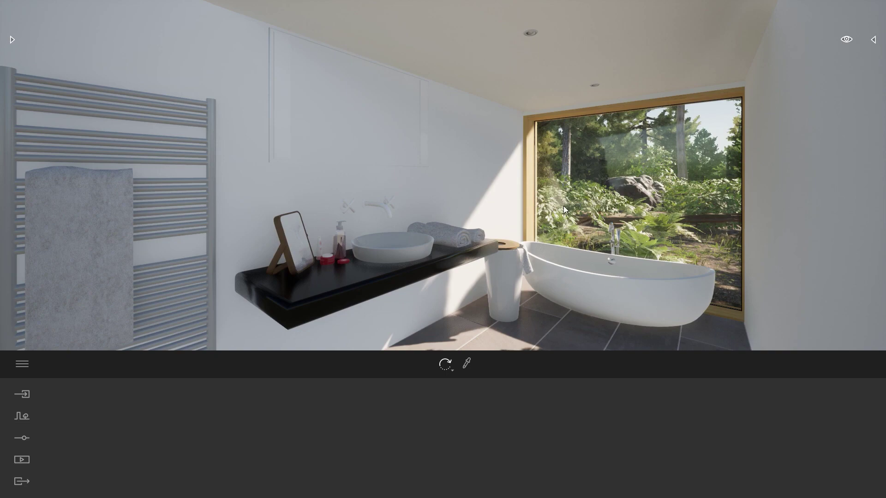
Apply the Mirror material from the Glass materials to the wall panel above the washbasin
{"action": "right_click_drag", "start_coordinate": [563, 205], "coordinate": [520, 109]}
{"action": "key", "text": "w"}
{"action": "key", "text": "a"}
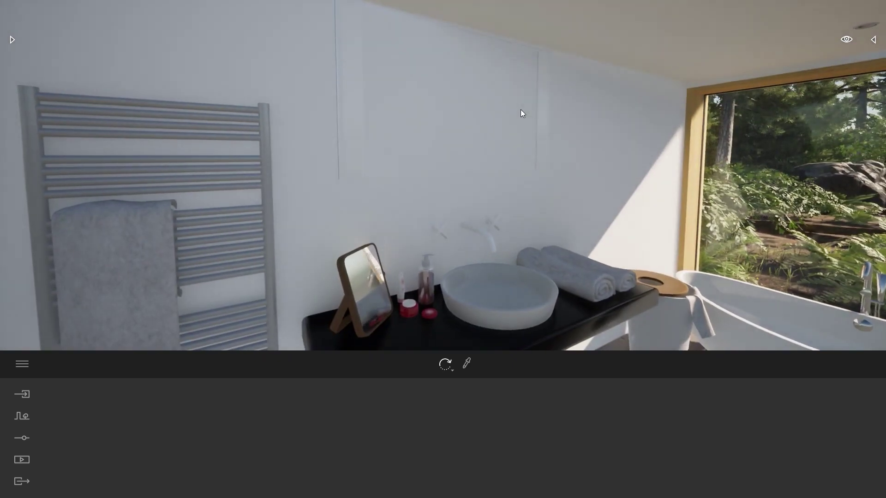
{"action": "left_click", "coordinate": [12, 40]}
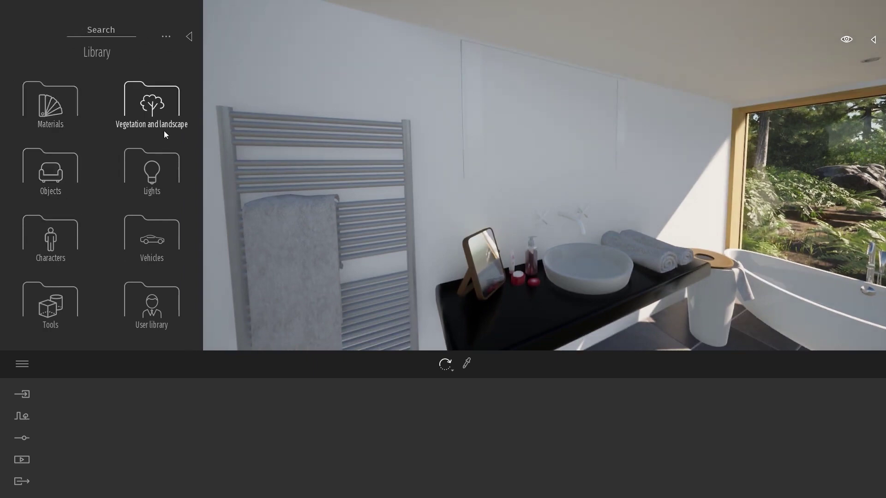
{"action": "left_click", "coordinate": [47, 99]}
{"action": "left_click", "coordinate": [46, 96]}
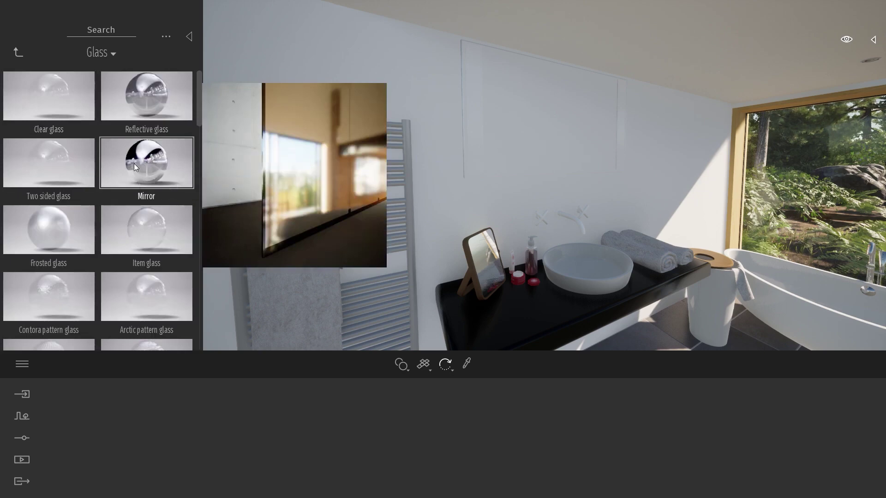
{"action": "left_click_drag", "start_coordinate": [134, 165], "coordinate": [527, 120]}
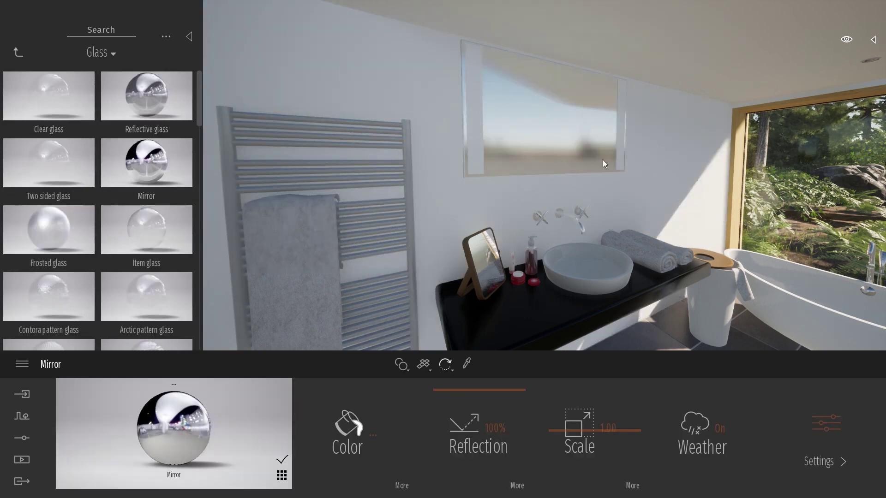
Examine the mirror's reflection above the washbasin from close up and from different angles
{"action": "mouse_move", "coordinate": [528, 121]}
{"action": "middle_mouse_down", "text": "shift"}
{"action": "mouse_move", "coordinate": [341, 121]}
{"action": "mouse_move", "coordinate": [521, 120]}
{"action": "middle_mouse_up", "text": "shift"}
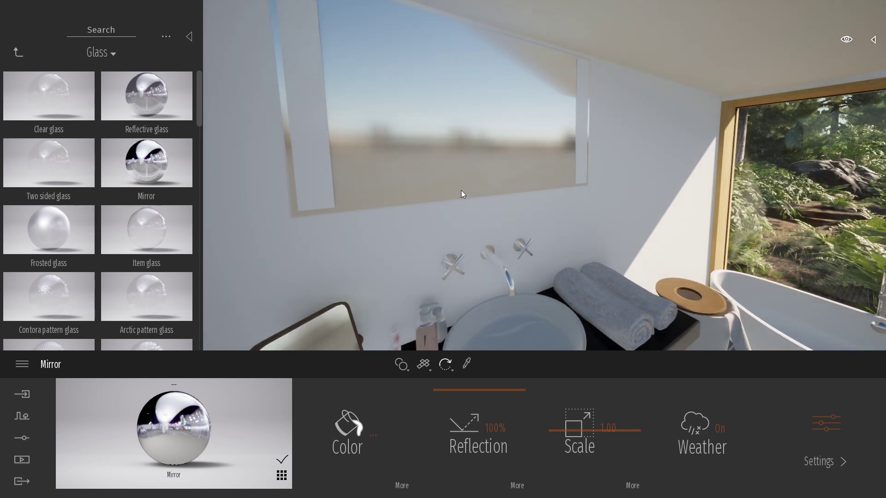
{"action": "right_click_drag", "start_coordinate": [461, 190], "coordinate": [580, 208]}
{"action": "key", "text": "w"}
{"action": "key", "text": "a"}
{"action": "right_click_drag", "start_coordinate": [465, 217], "coordinate": [481, 218]}
{"action": "mouse_move", "coordinate": [276, 240]}
{"action": "right_mouse_down"}
{"action": "mouse_move", "coordinate": [361, 241]}
{"action": "mouse_move", "coordinate": [263, 243]}
{"action": "right_mouse_up"}
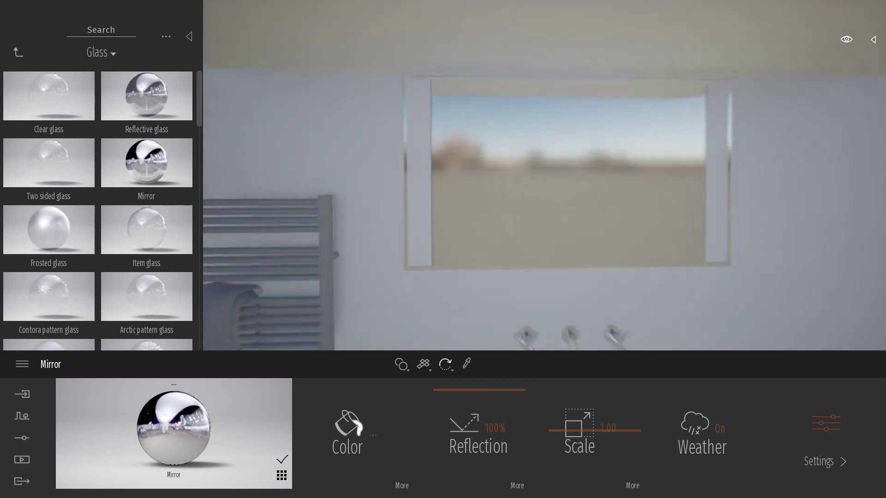
{"action": "right_click_drag", "start_coordinate": [554, 216], "coordinate": [634, 244]}
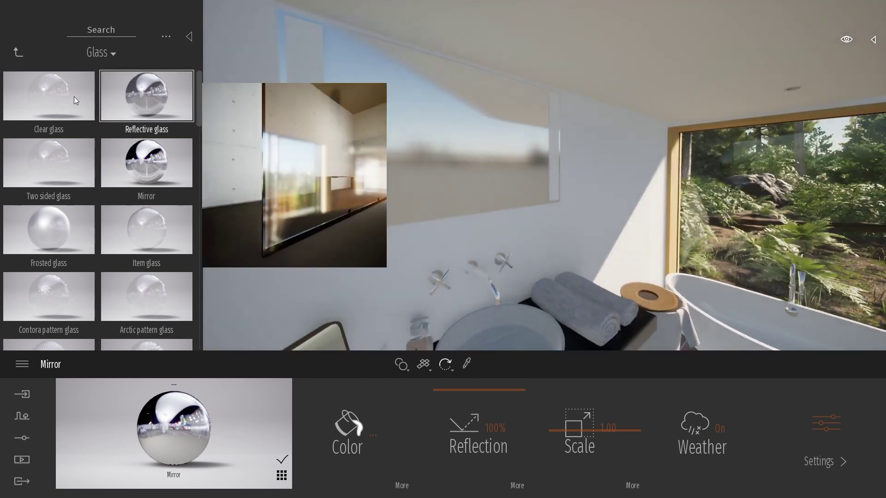
Place a Box Reflection Probe on the mirror above the washbasin
{"action": "left_click", "coordinate": [17, 52]}
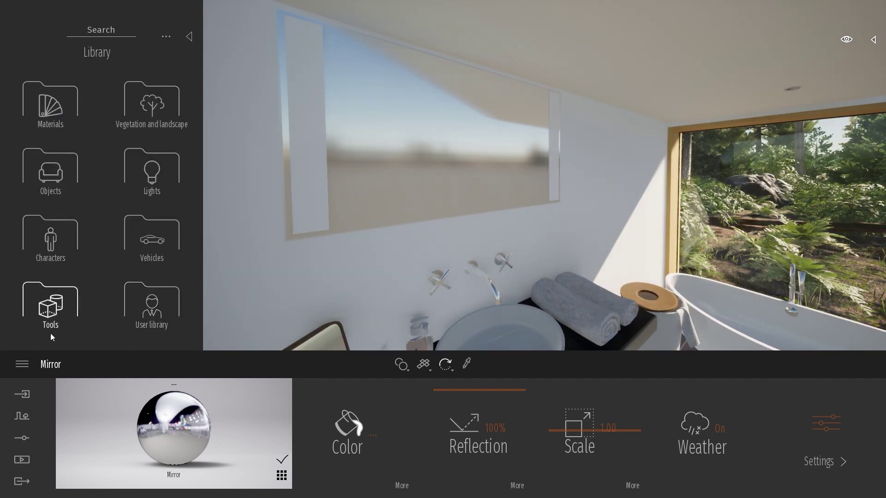
{"action": "left_click", "coordinate": [58, 309]}
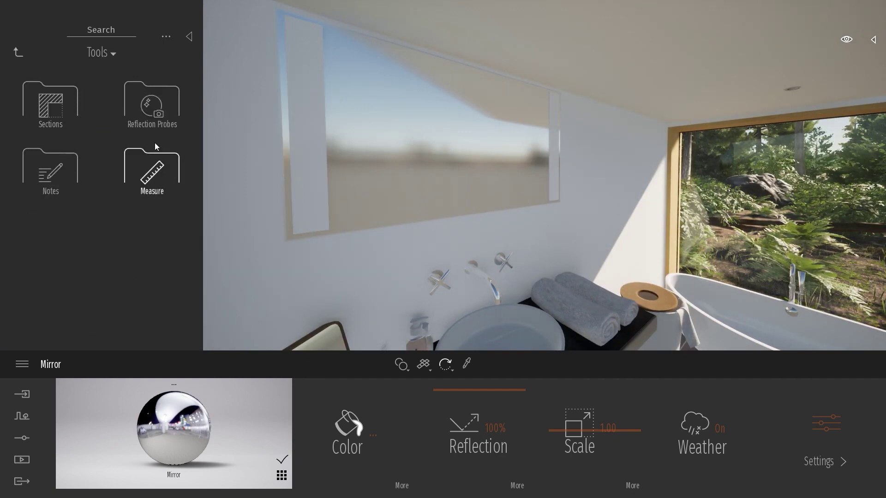
{"action": "left_click", "coordinate": [164, 94]}
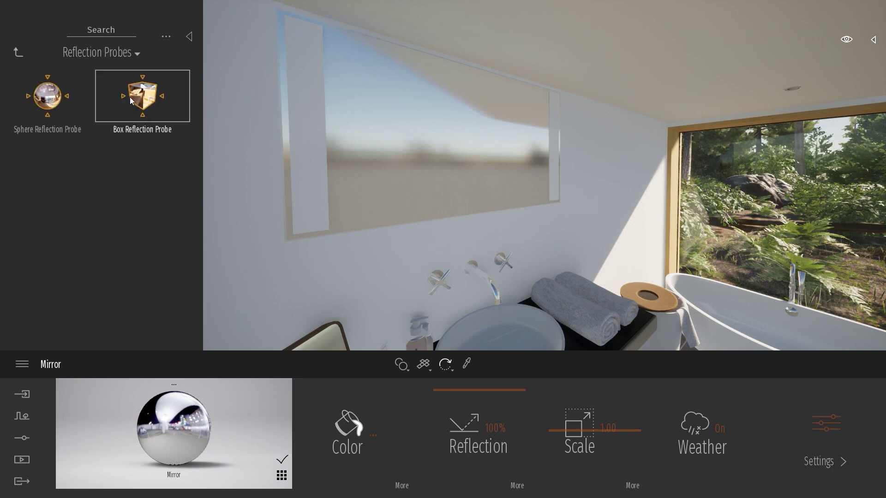
{"action": "left_click_drag", "start_coordinate": [144, 104], "coordinate": [503, 164]}
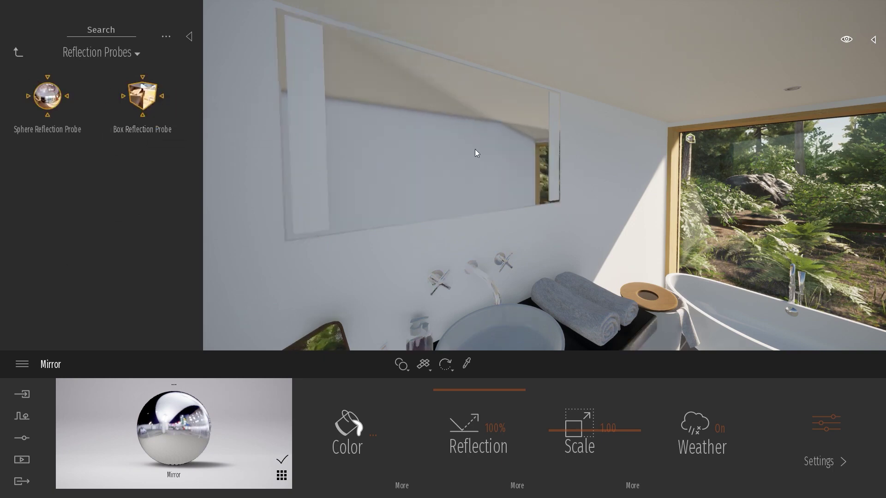
Move the box reflection probe horizontally closer to the mirror surface
{"action": "middle_click_drag", "start_coordinate": [616, 241], "coordinate": [696, 178], "text": "shift"}
{"action": "left_click_drag", "start_coordinate": [626, 145], "coordinate": [414, 148]}
{"action": "middle_click_drag", "start_coordinate": [413, 145], "coordinate": [494, 175], "text": "shift"}
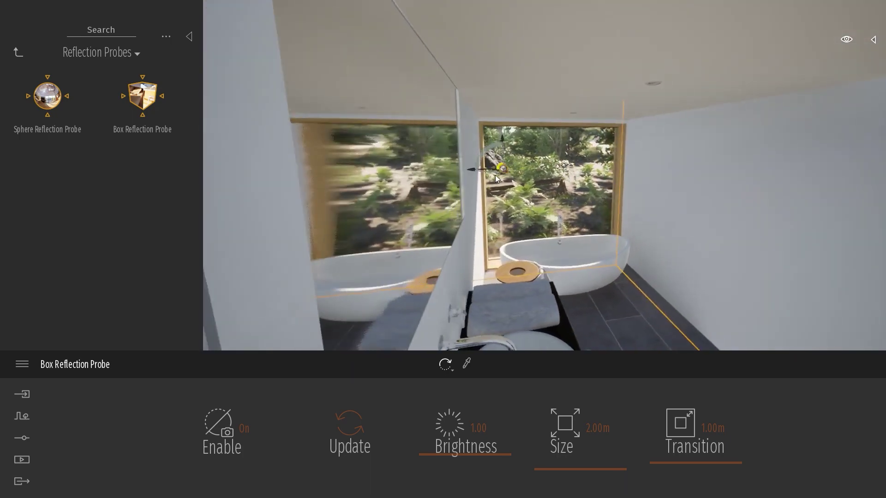
{"action": "left_click", "coordinate": [473, 170]}
{"action": "left_click_drag", "start_coordinate": [473, 170], "coordinate": [441, 172]}
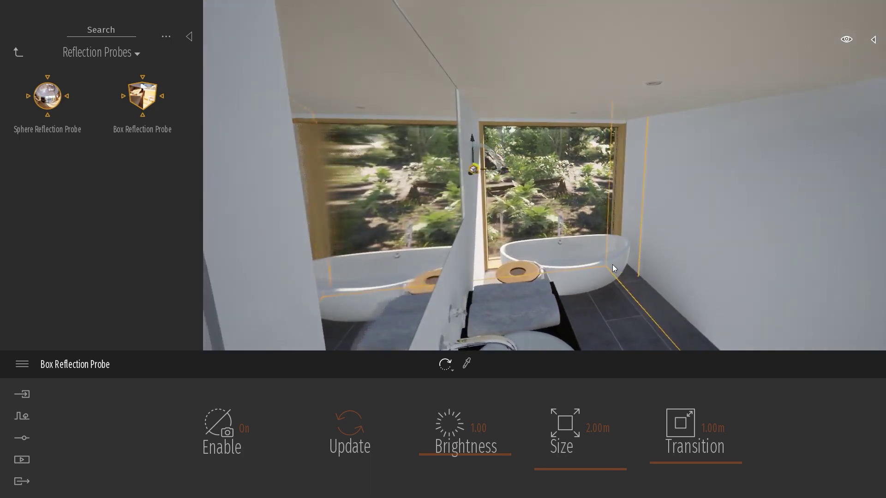
Enlarge the box reflection probe's size to 2.39 m so its volume reaches the bathroom walls
{"action": "middle_click_drag", "start_coordinate": [612, 264], "coordinate": [691, 261], "text": "shift"}
{"action": "middle_click_drag", "start_coordinate": [511, 259], "coordinate": [593, 273], "text": "shift"}
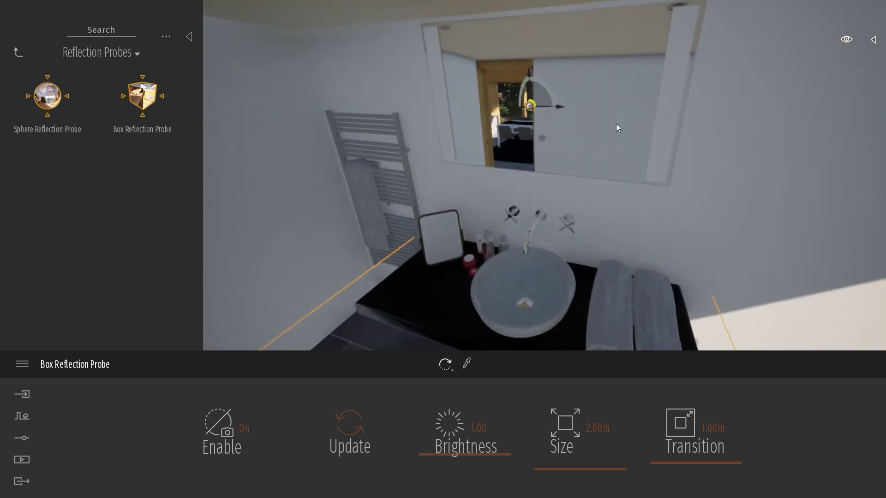
{"action": "right_click_drag", "start_coordinate": [615, 123], "coordinate": [501, 224]}
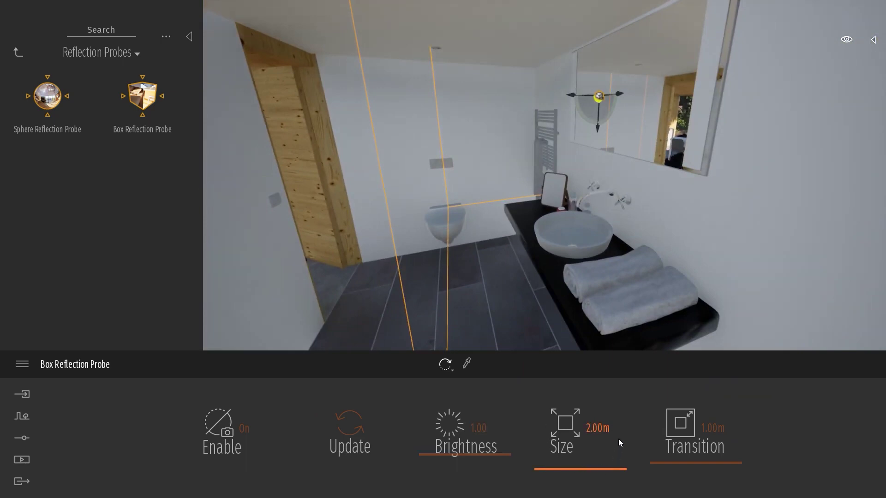
{"action": "left_click_drag", "start_coordinate": [579, 467], "coordinate": [580, 468]}
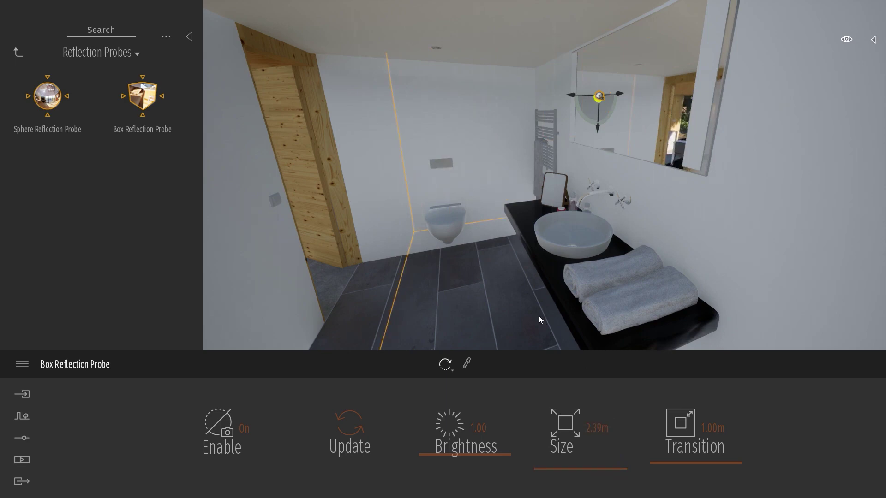
Fine-tune the box reflection probe's horizontal position at the mirror and deselect it
{"action": "key", "text": "w"}
{"action": "right_click_drag", "start_coordinate": [538, 316], "coordinate": [566, 264]}
{"action": "key", "text": "w"}
{"action": "key", "text": "a"}
{"action": "key", "text": "d"}
{"action": "key", "text": "a"}
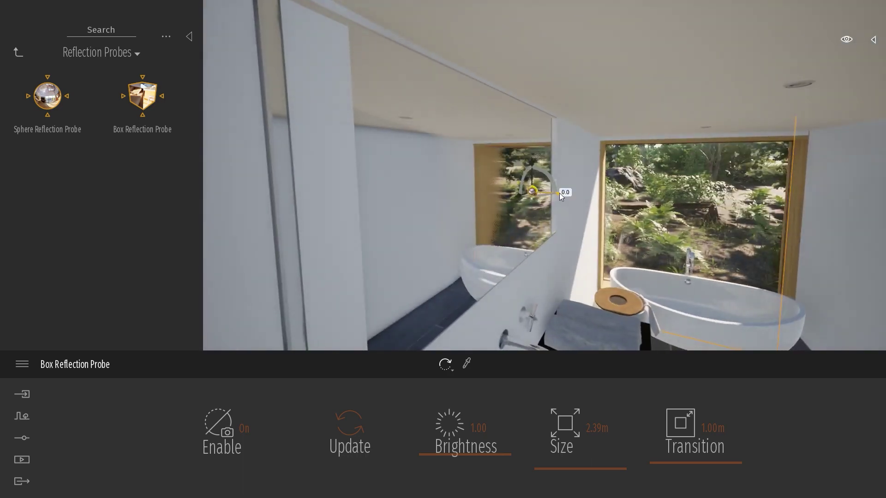
{"action": "left_click_drag", "start_coordinate": [559, 193], "coordinate": [558, 192]}
{"action": "key", "text": "d"}
{"action": "right_click_drag", "start_coordinate": [613, 240], "coordinate": [549, 230]}
{"action": "key", "text": "Escape"}
{"action": "key", "text": "d"}
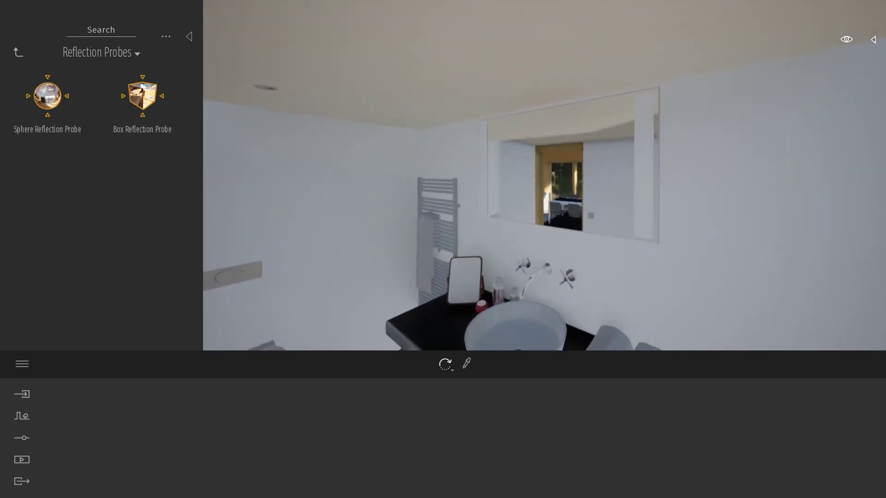
Make the hidden male character visible in front of the mirror using the scene's object list
{"action": "key", "text": "w"}
{"action": "key", "text": "a"}
{"action": "right_click_drag", "start_coordinate": [460, 214], "coordinate": [600, 216]}
{"action": "left_click", "coordinate": [874, 40]}
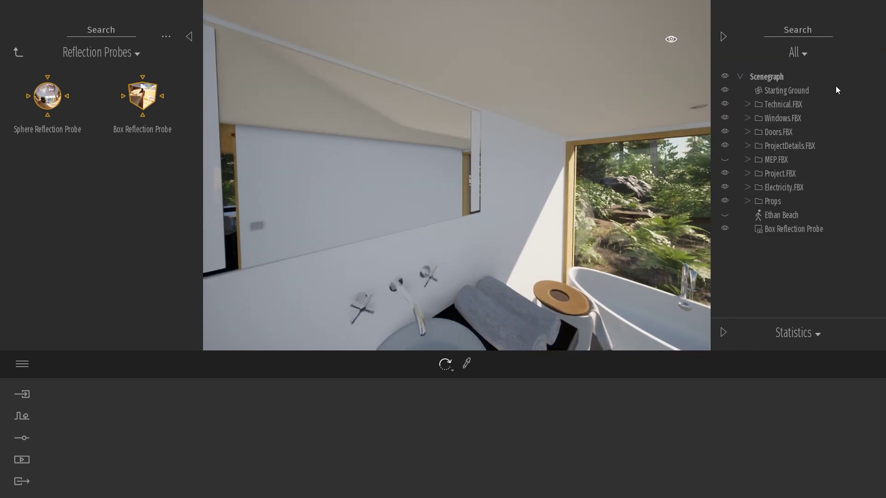
{"action": "left_click", "coordinate": [724, 215]}
{"action": "left_click", "coordinate": [723, 36]}
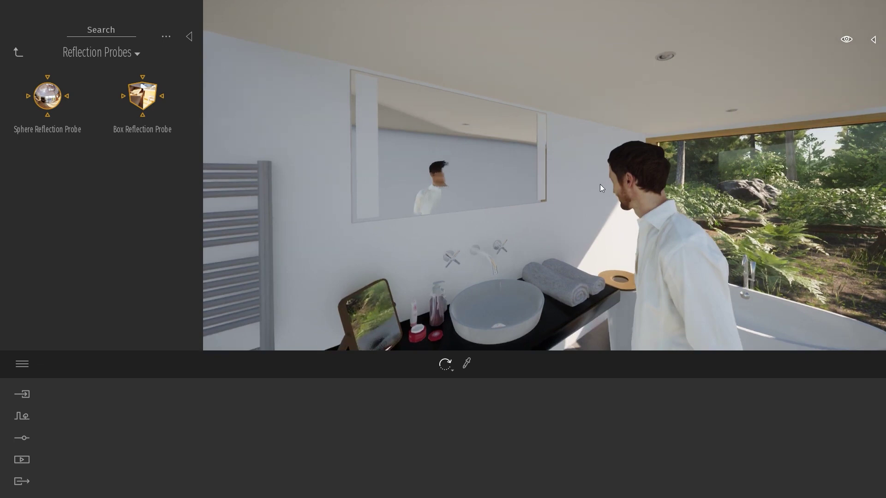
Update the mirror's box reflection probe to capture the character in its reflection
{"action": "right_click_drag", "start_coordinate": [599, 184], "coordinate": [478, 193]}
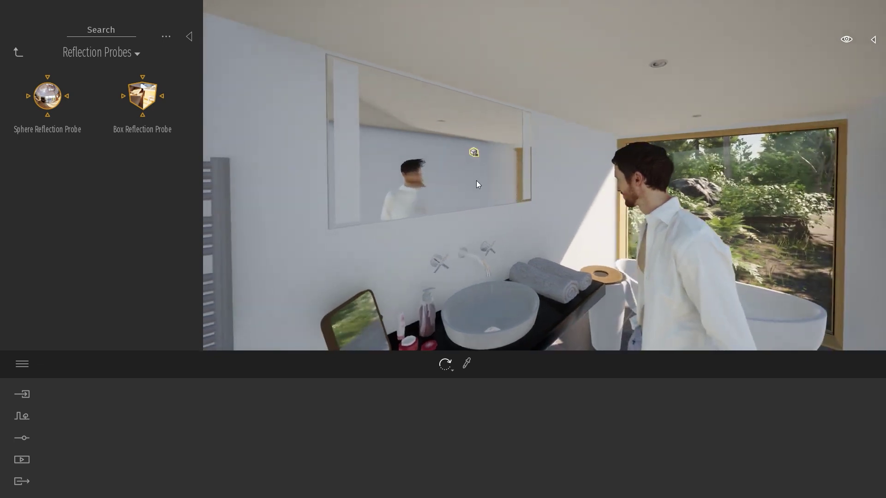
{"action": "left_click", "coordinate": [473, 154]}
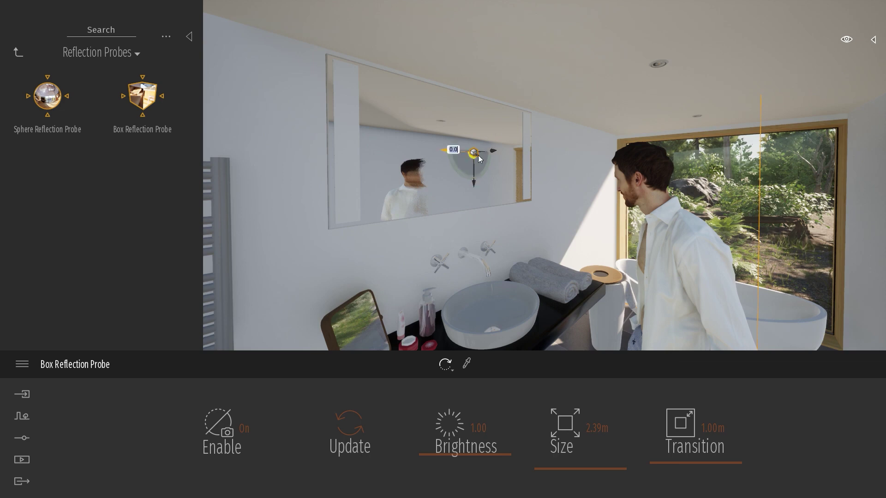
{"action": "left_click", "coordinate": [357, 435]}
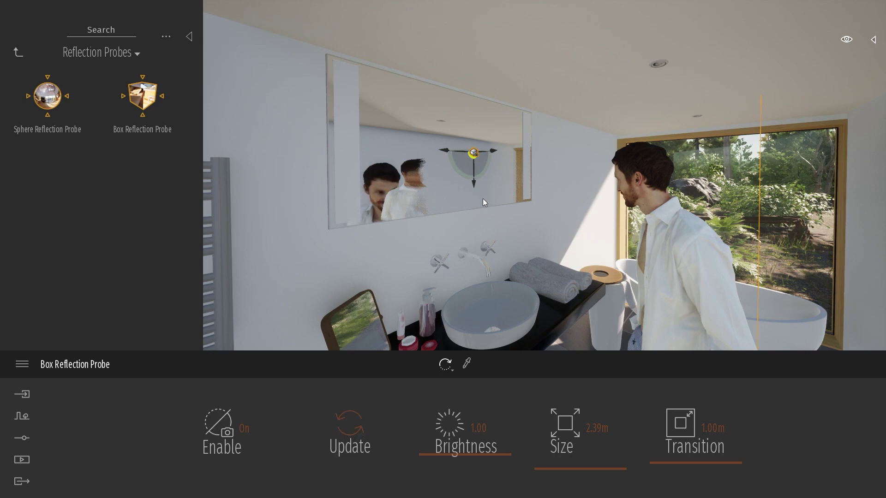
Compare the character's reflections in the mirror from close up and from further back
{"action": "right_click_drag", "start_coordinate": [393, 255], "coordinate": [374, 255]}
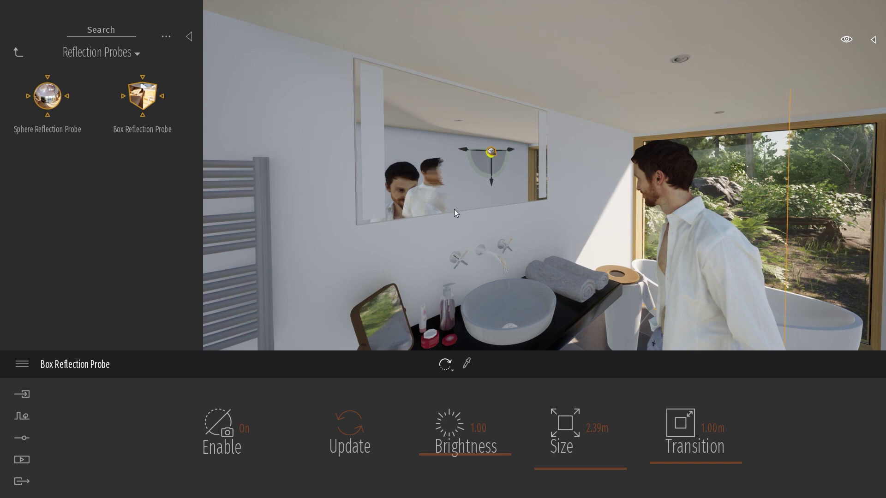
{"action": "right_click_drag", "start_coordinate": [659, 217], "coordinate": [646, 216]}
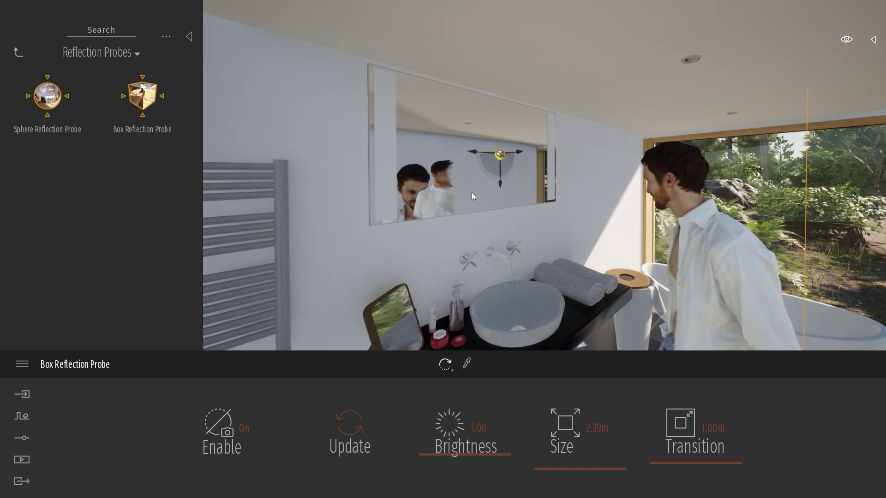
{"action": "key", "text": "w"}
{"action": "right_click_drag", "start_coordinate": [805, 230], "coordinate": [764, 305]}
{"action": "key", "text": "w"}
{"action": "right_click_drag", "start_coordinate": [676, 235], "coordinate": [688, 237]}
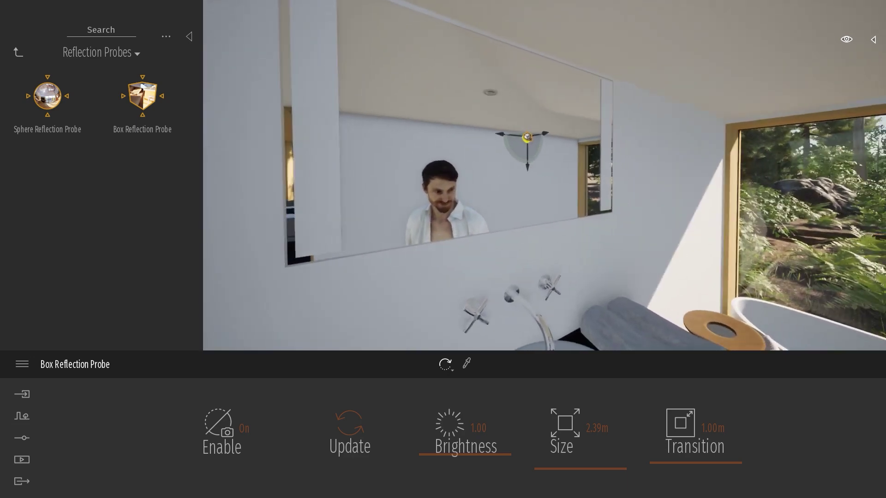
{"action": "key", "text": "s"}
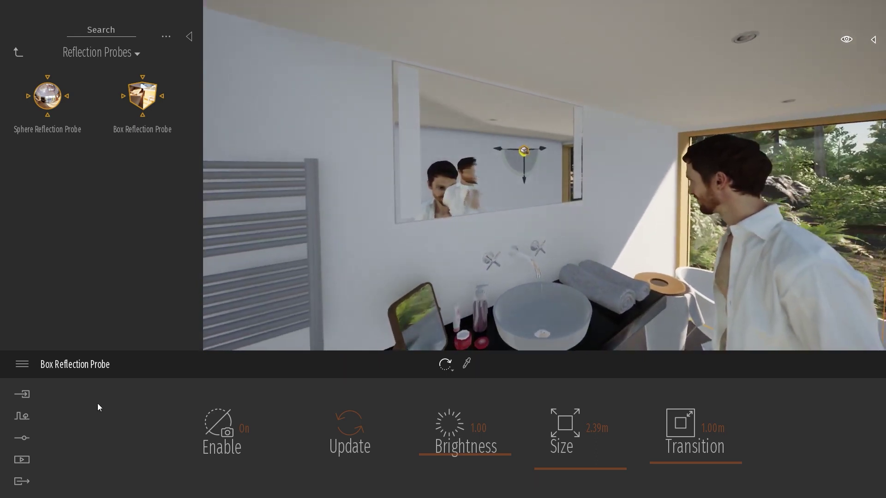
Turn off SSR in the camera's reflection effects and deselect the reflection probe
{"action": "left_click", "coordinate": [26, 440]}
{"action": "left_click", "coordinate": [637, 421]}
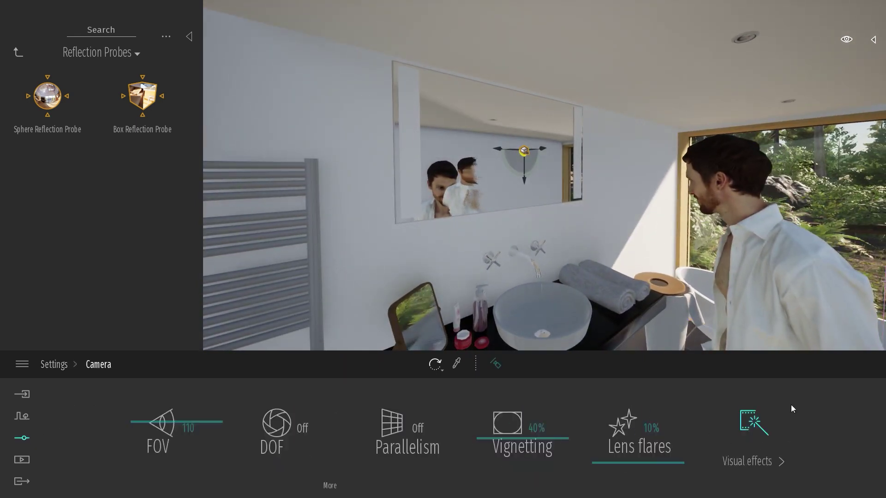
{"action": "left_click", "coordinate": [745, 441]}
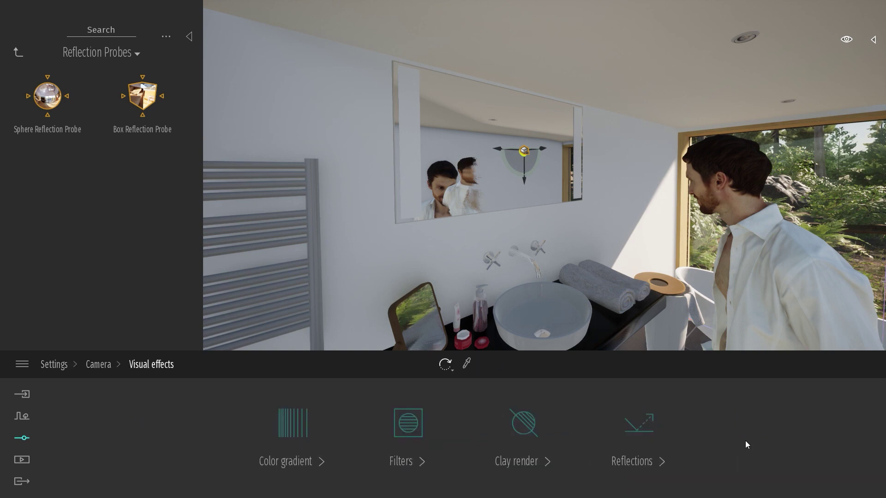
{"action": "left_click", "coordinate": [639, 430]}
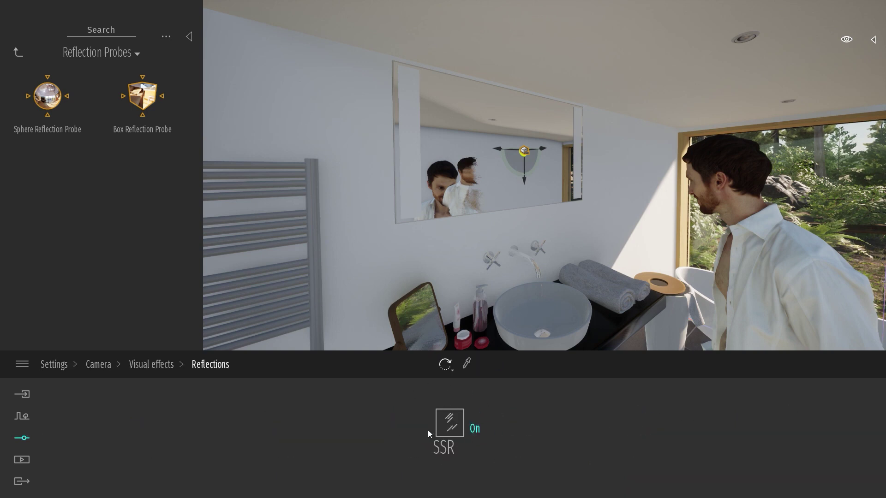
{"action": "left_click", "coordinate": [472, 429]}
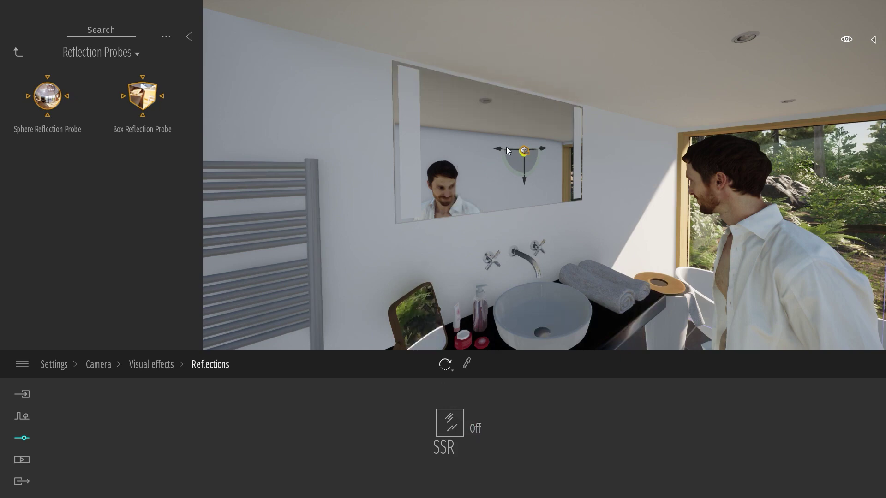
{"action": "key", "text": "Escape"}
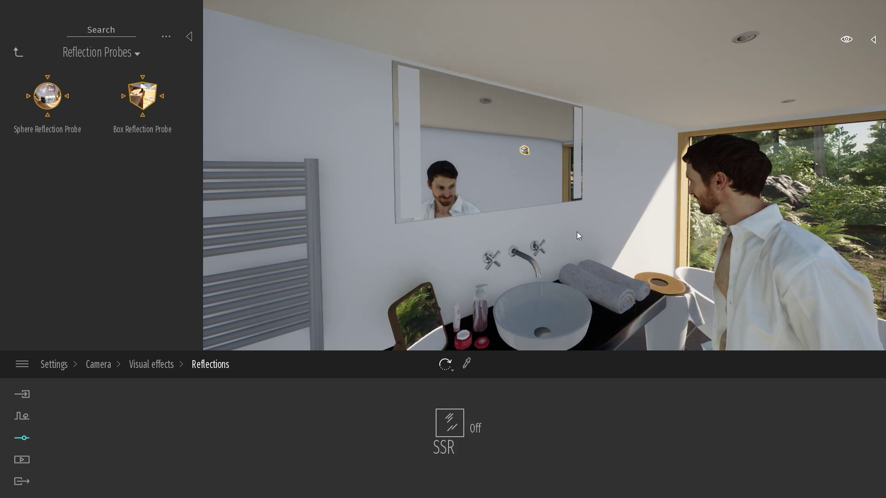
{"action": "mouse_move", "coordinate": [576, 232]}
{"action": "middle_mouse_down", "text": "shift"}
{"action": "mouse_move", "coordinate": [609, 224]}
{"action": "mouse_move", "coordinate": [590, 223]}
{"action": "middle_mouse_up", "text": "shift"}
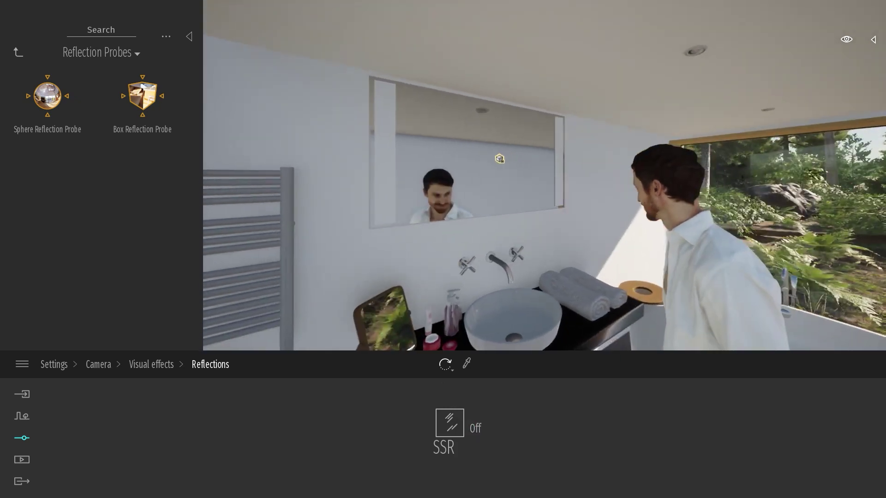